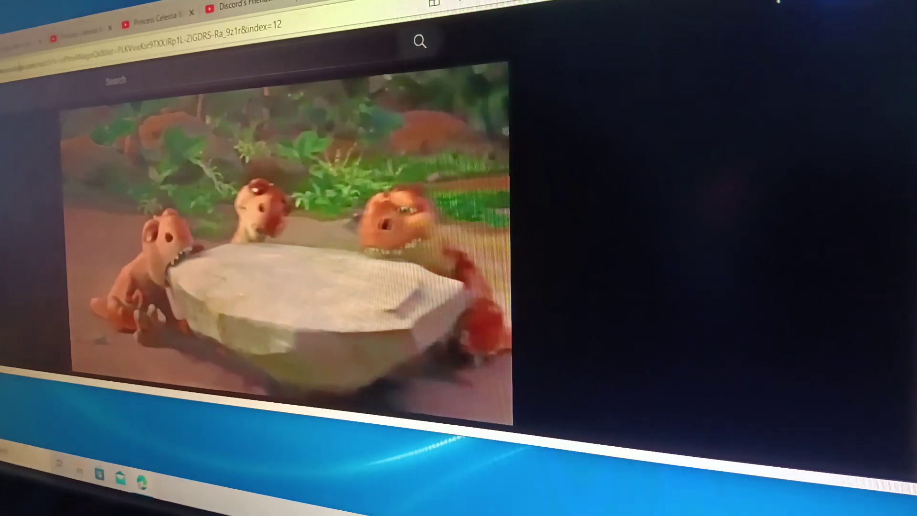
# Step: Switch to the Nemo full movie tab and preview it around 0:51–0:55
pyautogui.hotkey('ctrl', 'Tab')
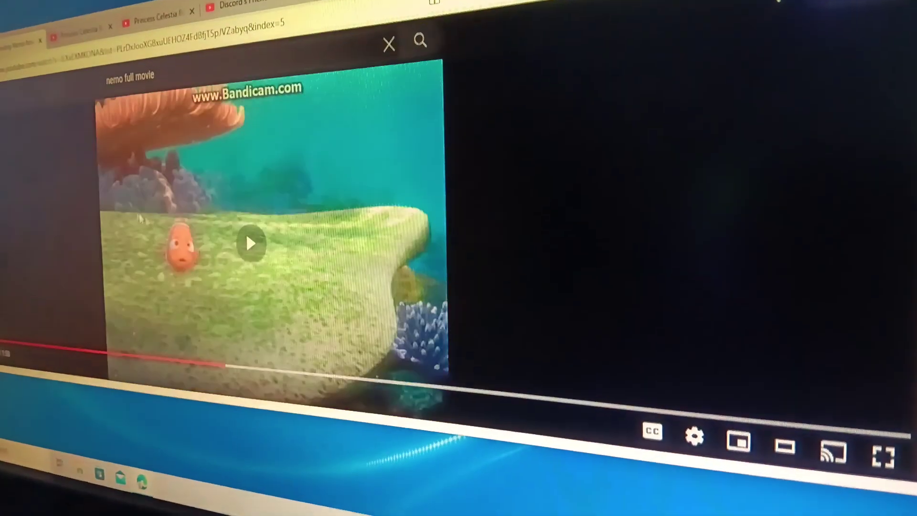
pyautogui.moveTo(222, 369); pyautogui.dragTo(232, 371)
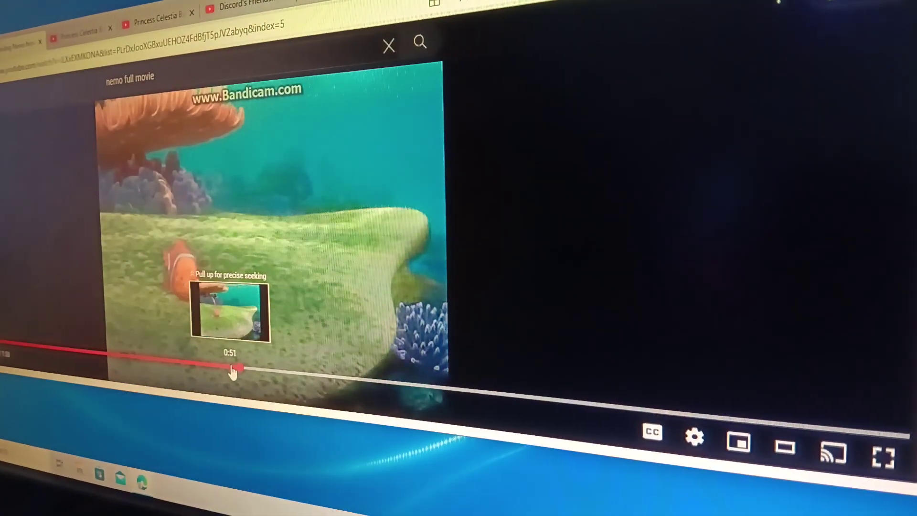
pyautogui.hotkey('ctrl', 'Tab')
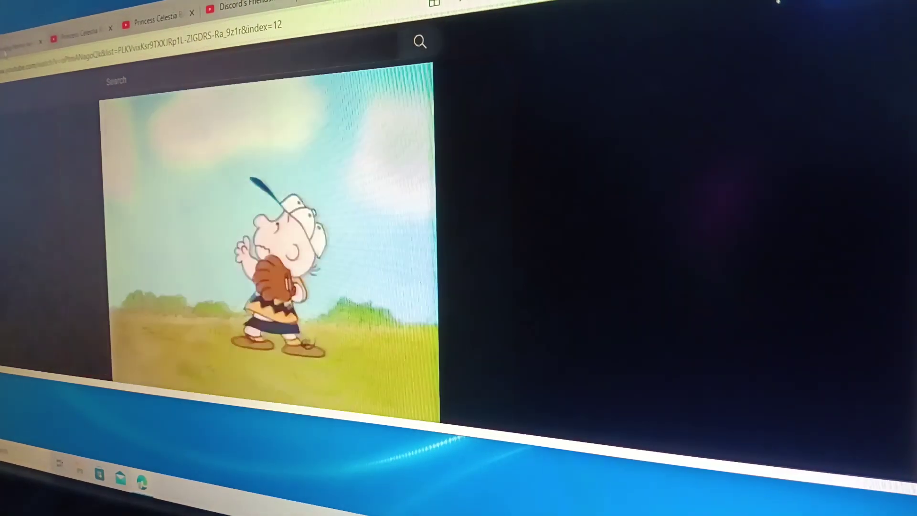
pyautogui.hotkey('ctrl', 'Tab')
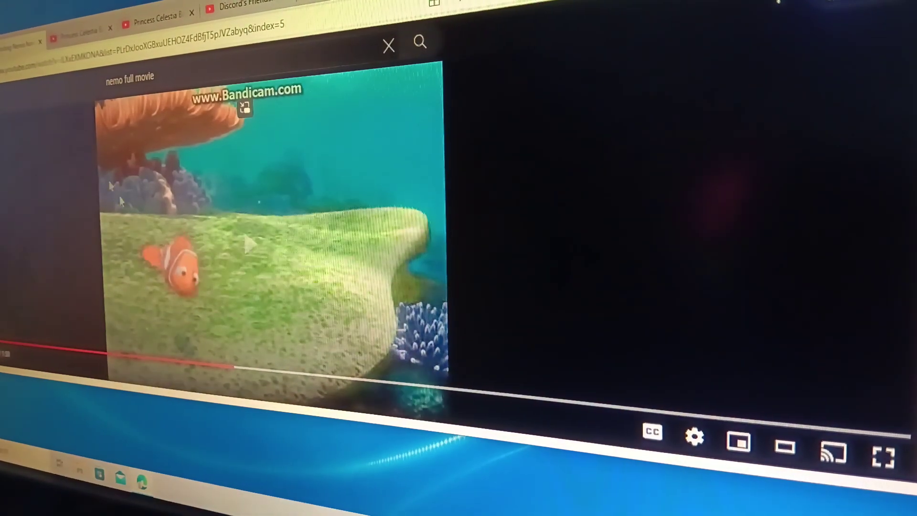
pyautogui.moveTo(229, 367); pyautogui.dragTo(254, 369)
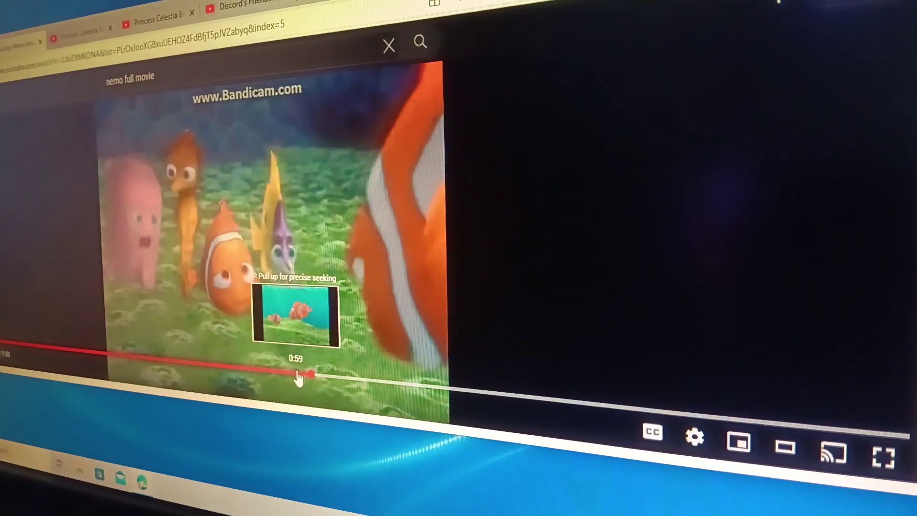
# Step: Jump the Nemo movie to about 0:59, pause it, and flick to the pony tab and back
pyautogui.click(303, 380)
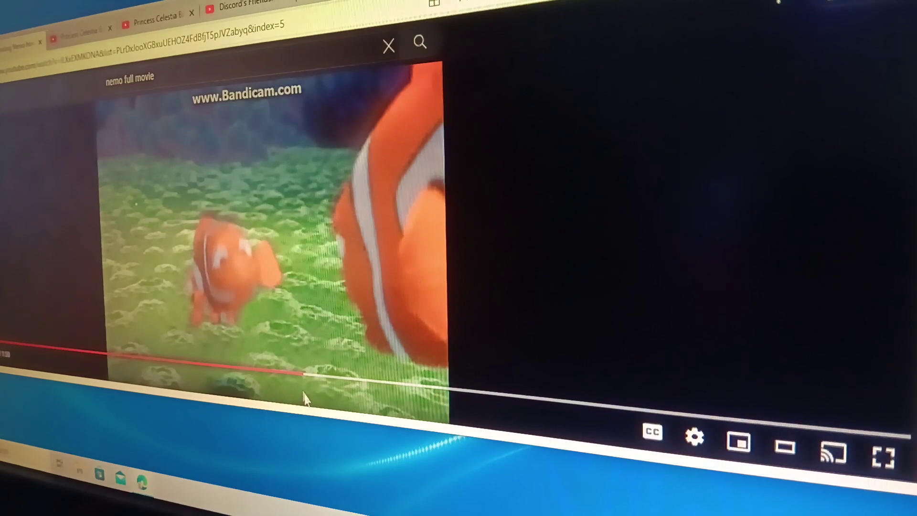
pyautogui.click(300, 382)
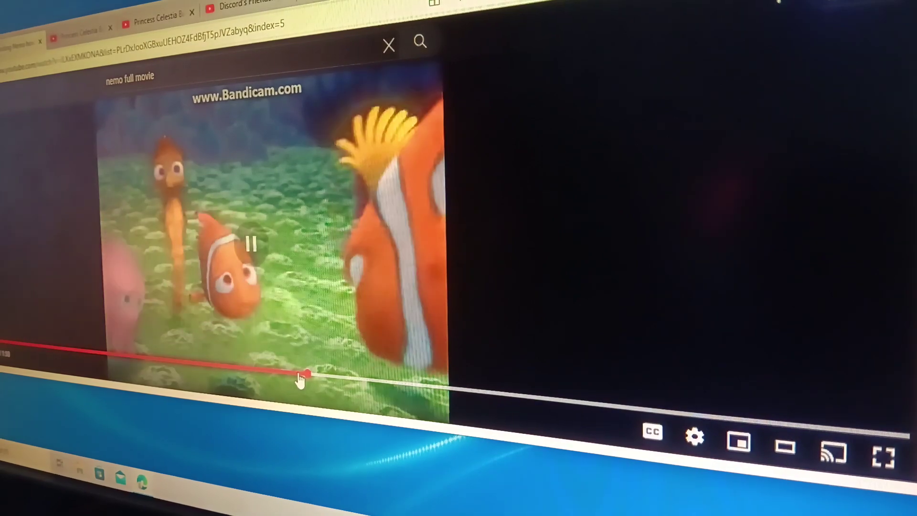
pyautogui.hotkey('ctrl', 'Tab')
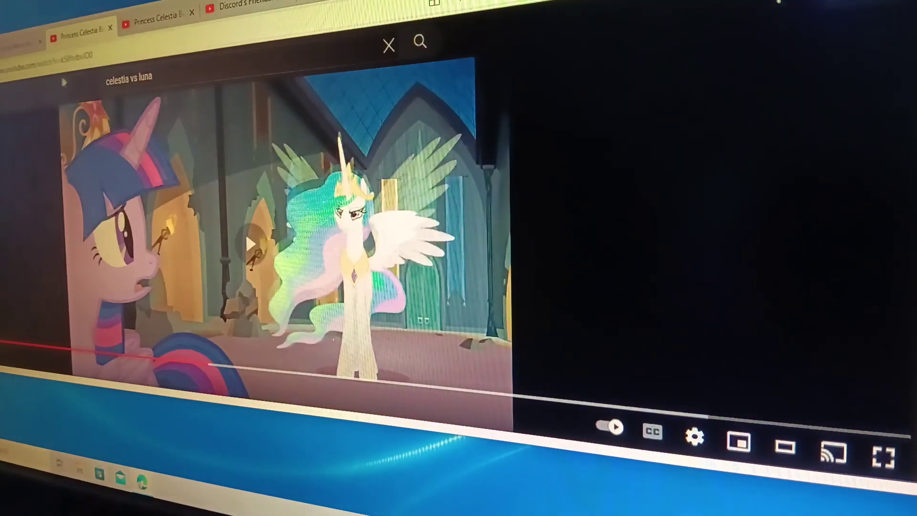
pyautogui.hotkey('ctrl', 'Tab')
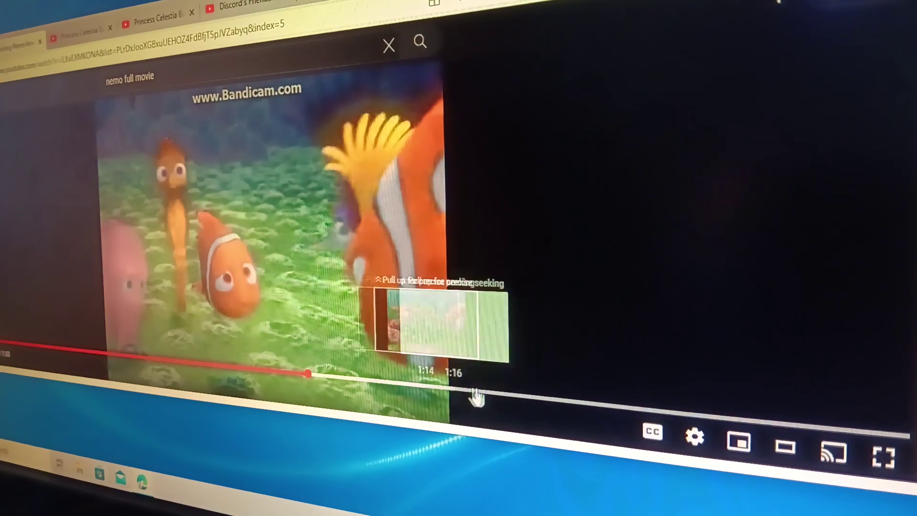
# Step: Skip Nemo further ahead, glance at both Celestia tabs, then return to Nemo and toggle playback
pyautogui.click(472, 393)
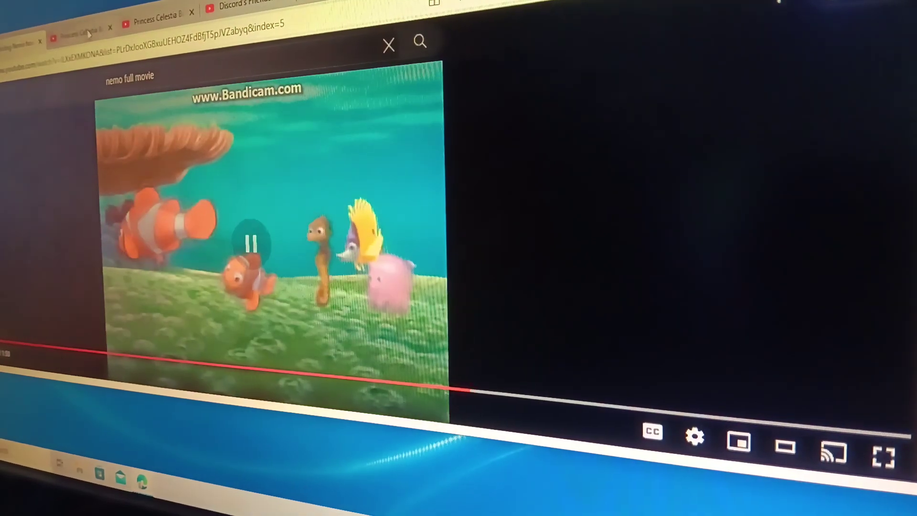
pyautogui.click(72, 34)
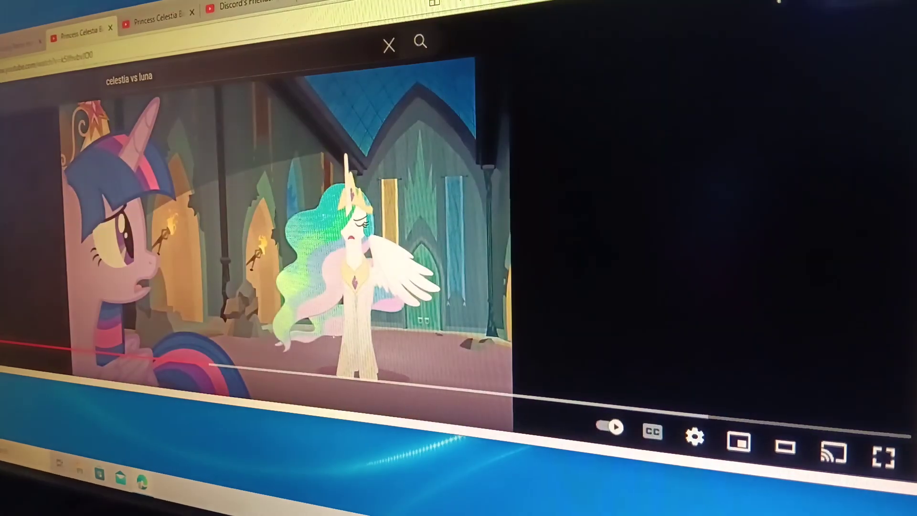
pyautogui.click(167, 23)
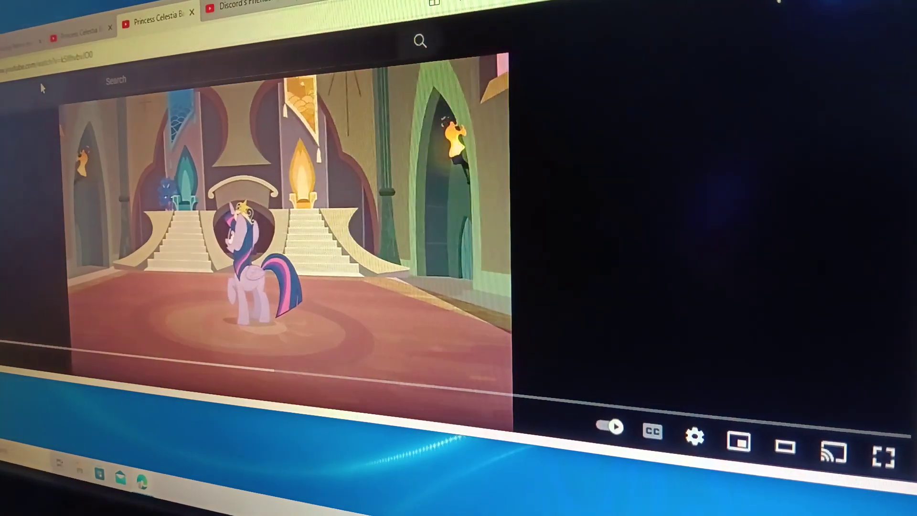
pyautogui.hotkey('ctrl', 'Tab')
pyautogui.hotkey('ctrl', 'Tab')
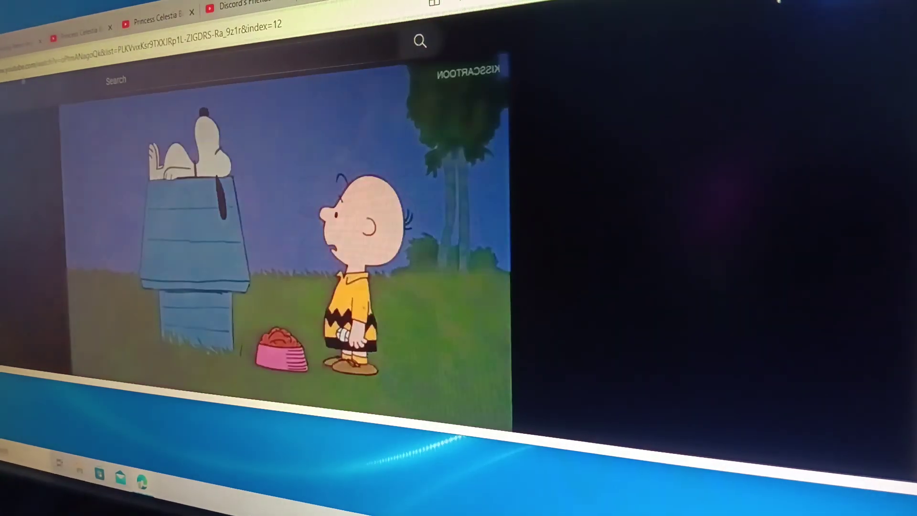
pyautogui.hotkey('ctrl', 'Tab')
pyautogui.press('space')
pyautogui.press('space')
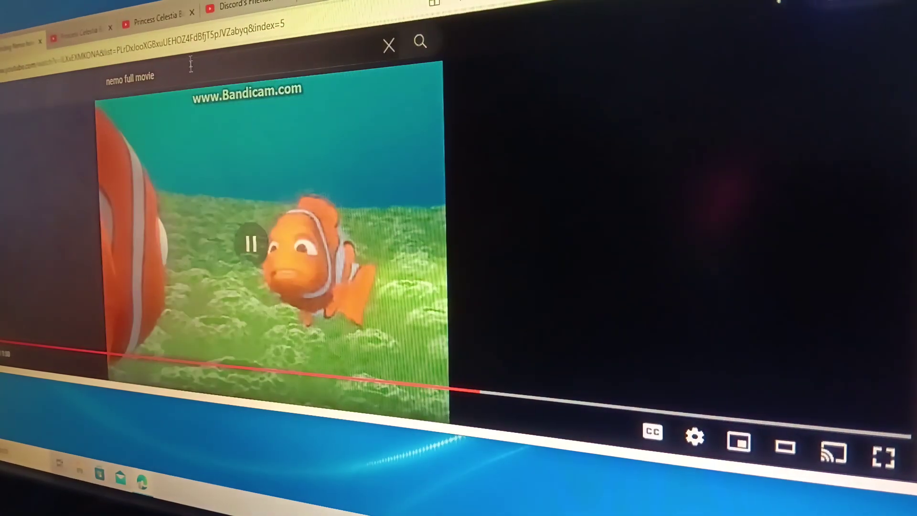
# Step: Resume Nemo, then cycle through the Celestia, Land Before Time and Twilight Sparkle tabs
pyautogui.hotkey('ctrl', 'shift', 'Tab')
pyautogui.hotkey('ctrl', 'Tab')
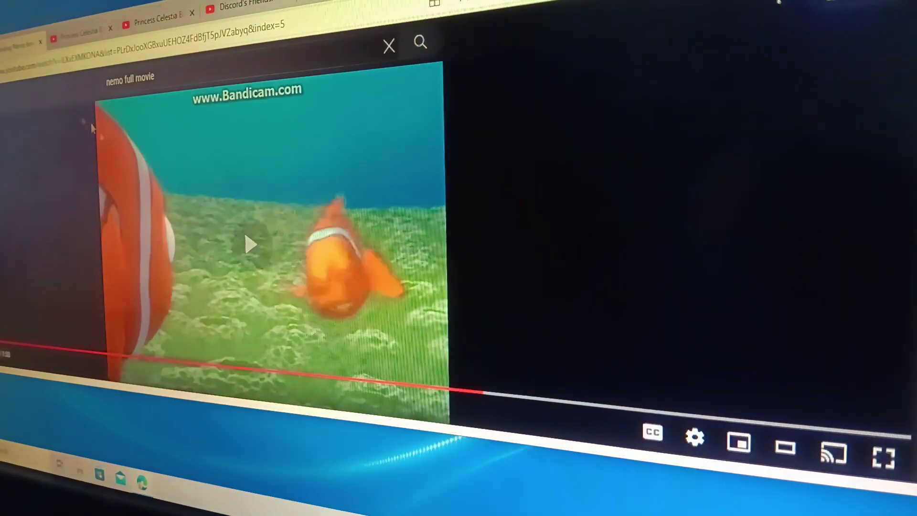
pyautogui.press('space')
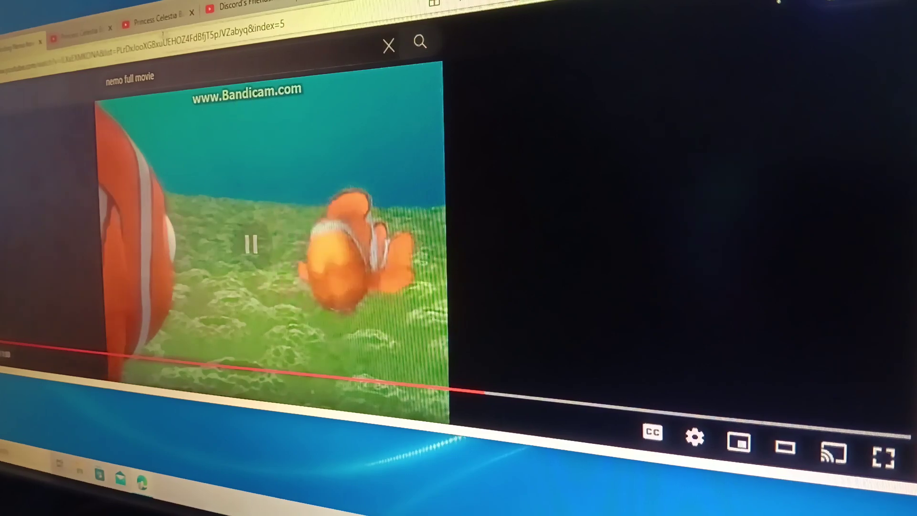
pyautogui.hotkey('ctrl', 'shift', 'Tab')
pyautogui.hotkey('ctrl', 'Tab')
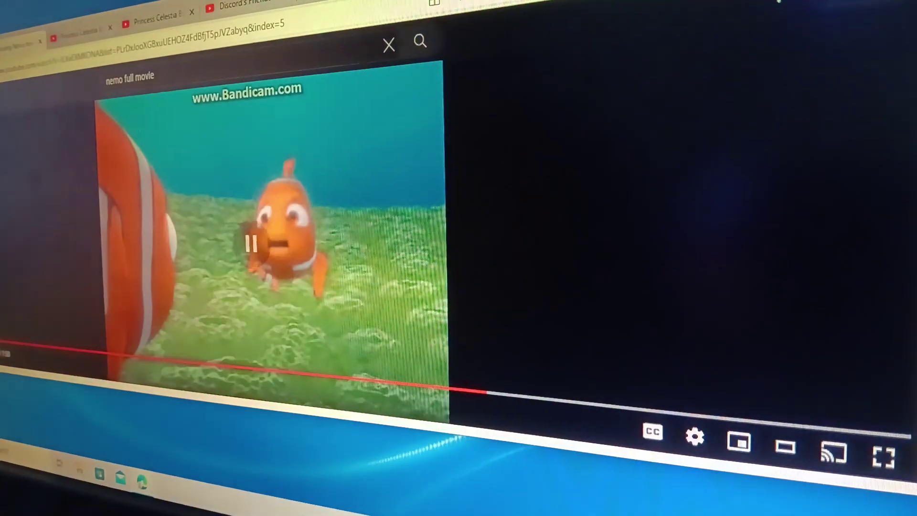
pyautogui.hotkey('ctrl', 'Tab')
pyautogui.hotkey('ctrl', 'shift', 'Tab')
pyautogui.hotkey('ctrl', 'shift', 'Tab')
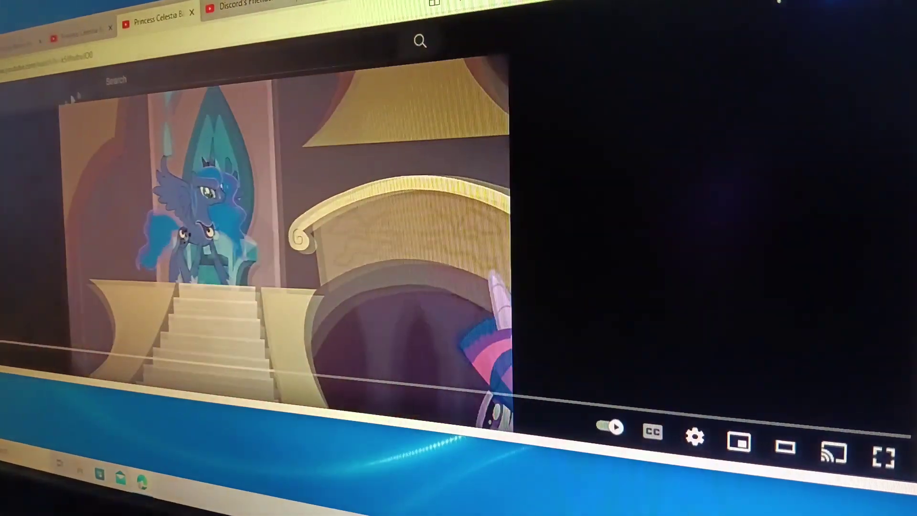
pyautogui.hotkey('ctrl', 'Tab')
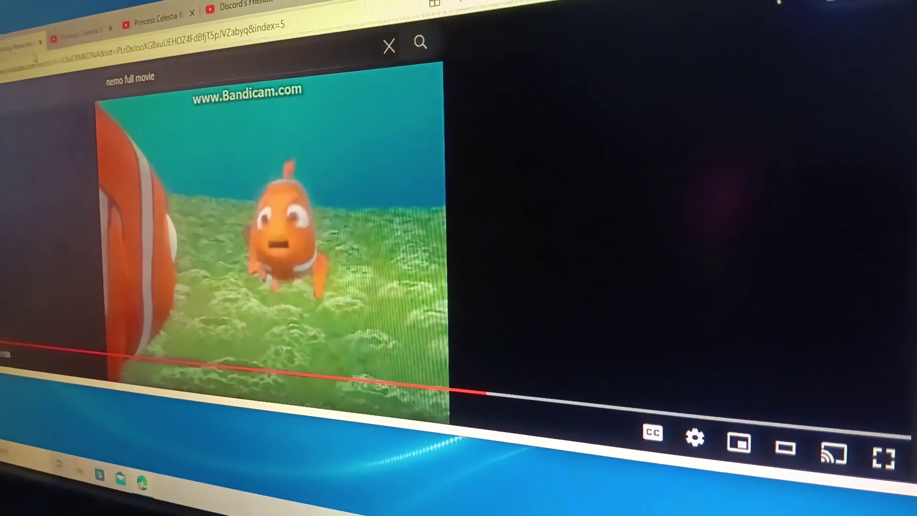
pyautogui.hotkey('ctrl', 'Tab')
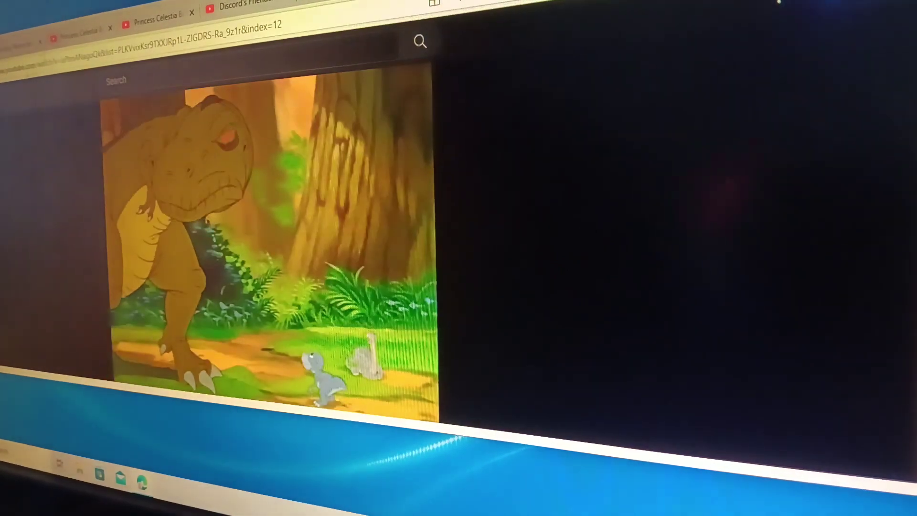
pyautogui.hotkey('ctrl', 'shift', 'Tab')
pyautogui.hotkey('ctrl', 'shift', 'Tab')
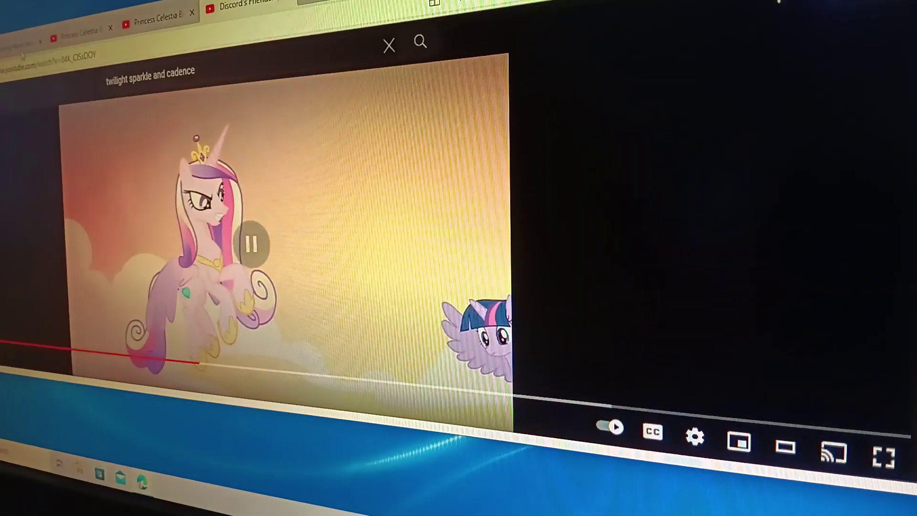
# Step: Back on the Nemo tab, skip the movie ahead to 1:18 and toggle pause twice
pyautogui.hotkey('ctrl', 'Tab')
pyautogui.moveTo(402, 392); pyautogui.dragTo(477, 394)
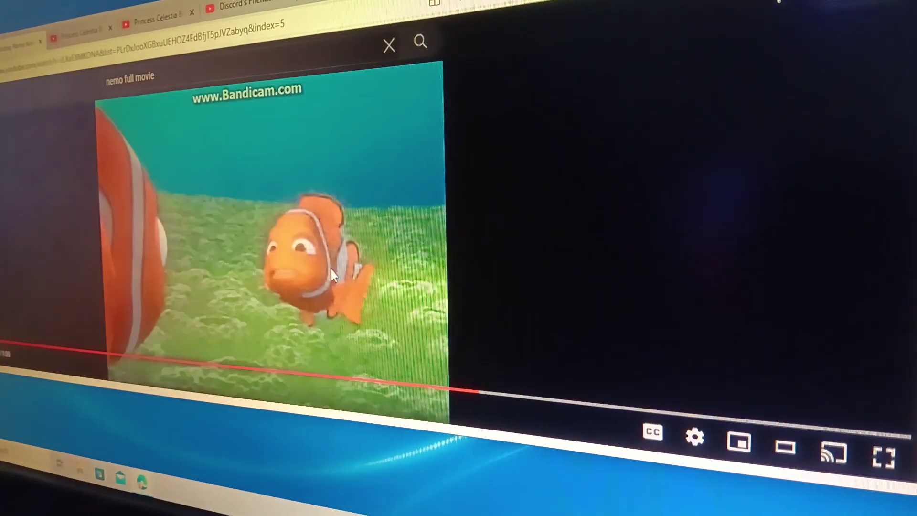
pyautogui.press('space')
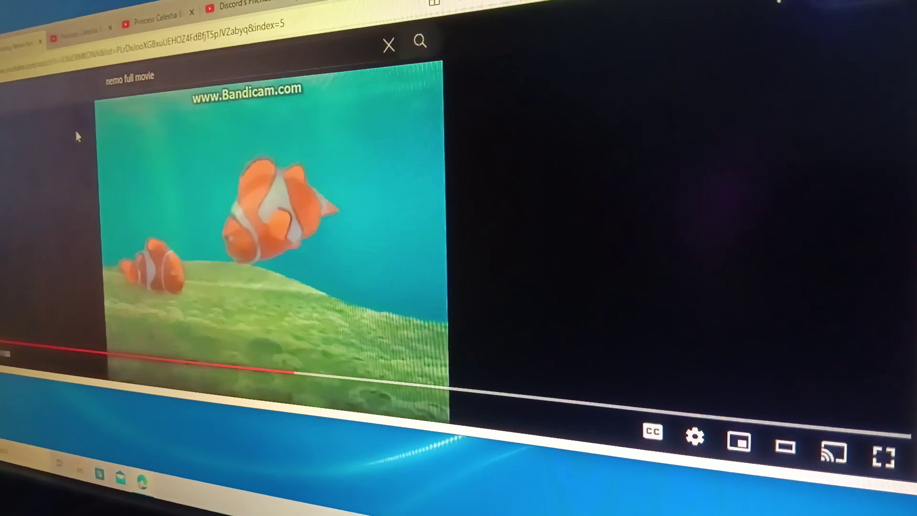
pyautogui.press('space')
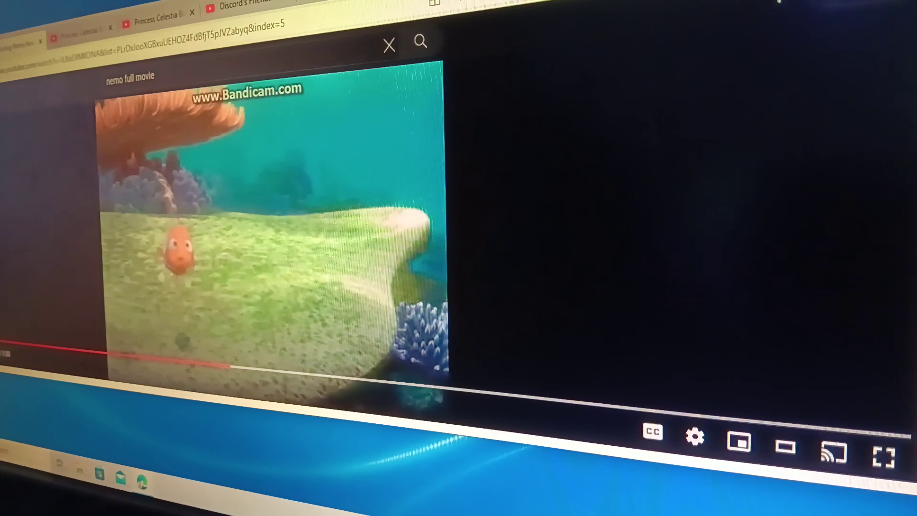
# Step: Check the Celestia pony video, skip it ahead five seconds, then return to Nemo
pyautogui.hotkey('ctrl', 'Tab')
pyautogui.hotkey('ctrl', 'Tab')
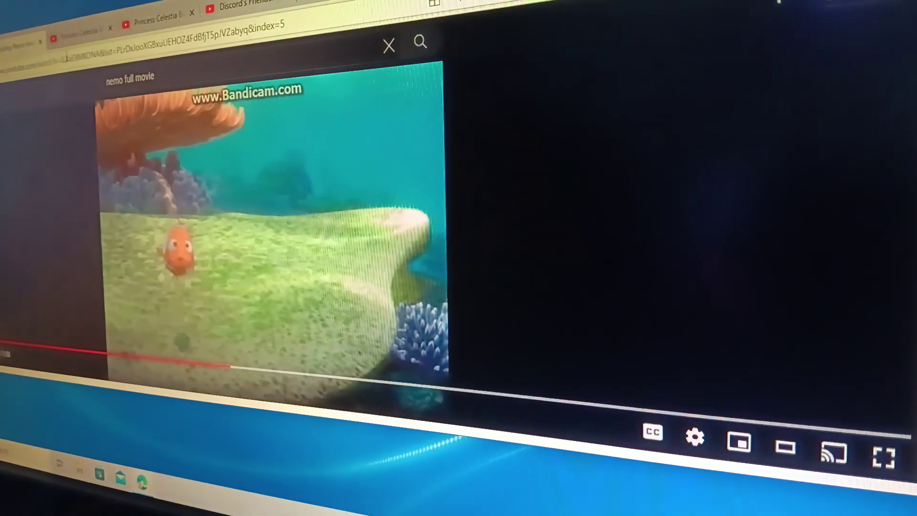
pyautogui.press('space')
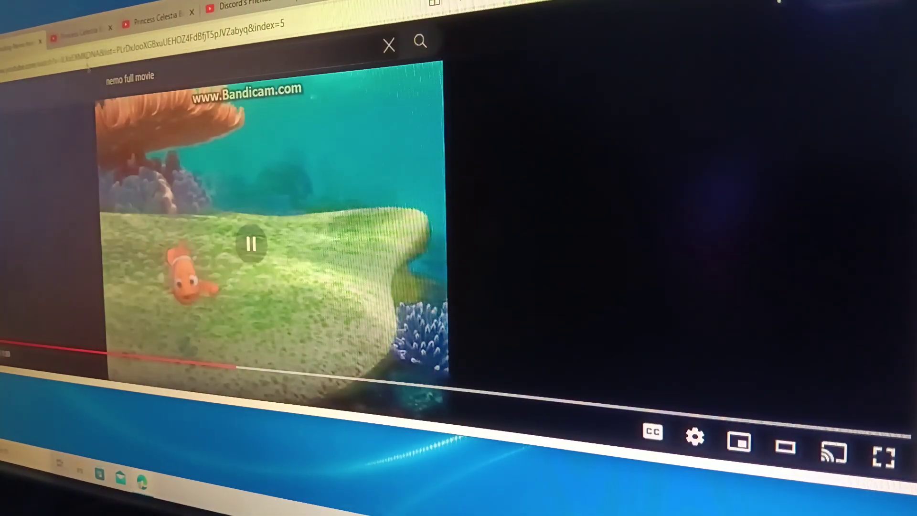
pyautogui.hotkey('ctrl', 'Tab')
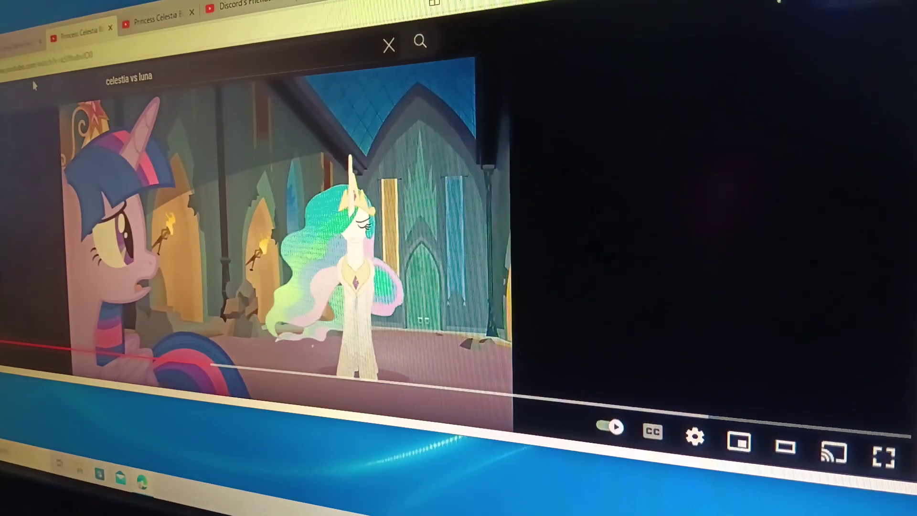
pyautogui.hotkey('ctrl', 'Tab')
pyautogui.press('space')
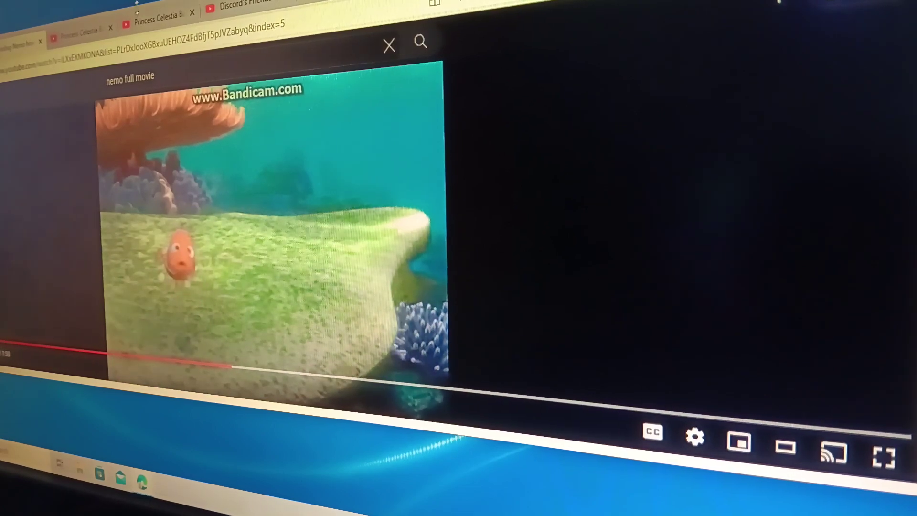
pyautogui.hotkey('ctrl', 'shift', 'Tab')
pyautogui.press('space')
pyautogui.press('Right')
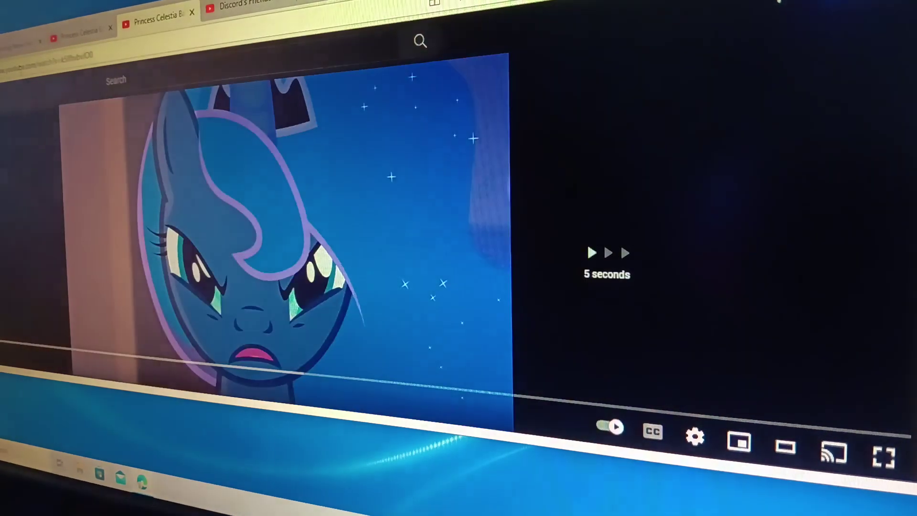
pyautogui.hotkey('ctrl', 'shift', 'Tab')
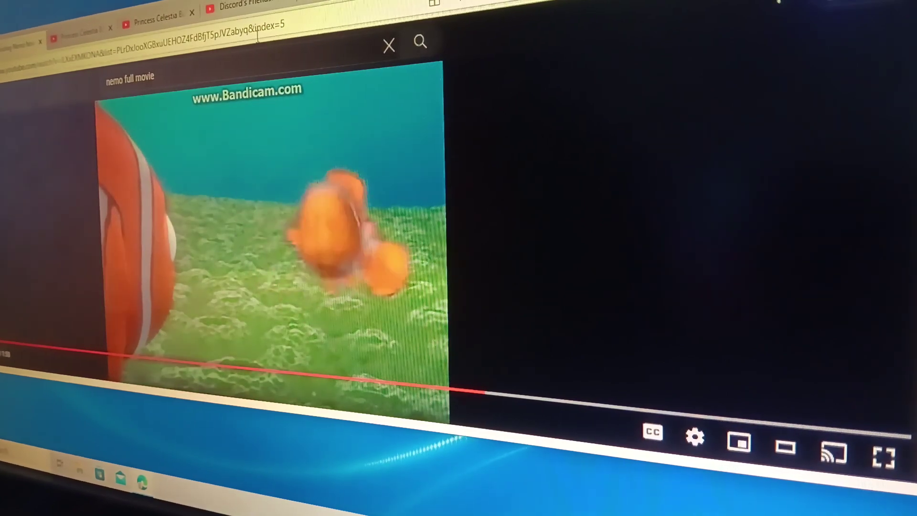
pyautogui.click(237, 7)
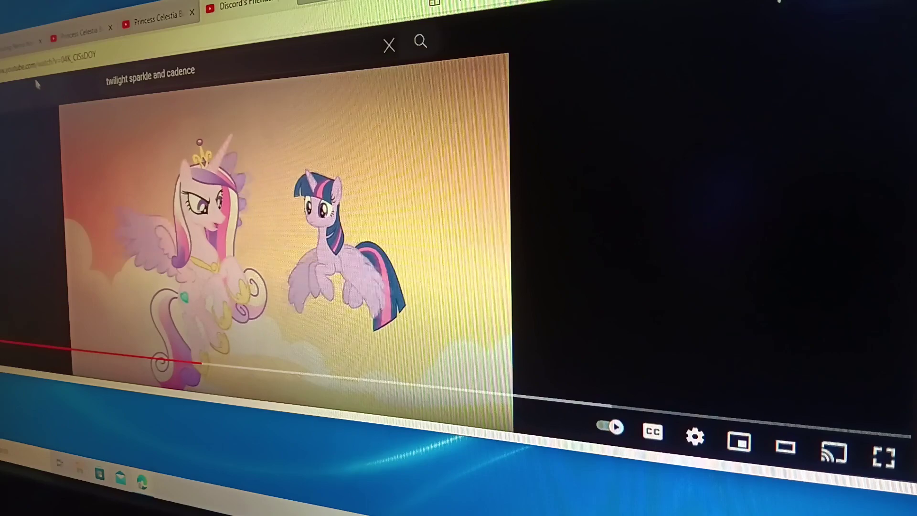
pyautogui.click(20, 43)
pyautogui.click(105, 125)
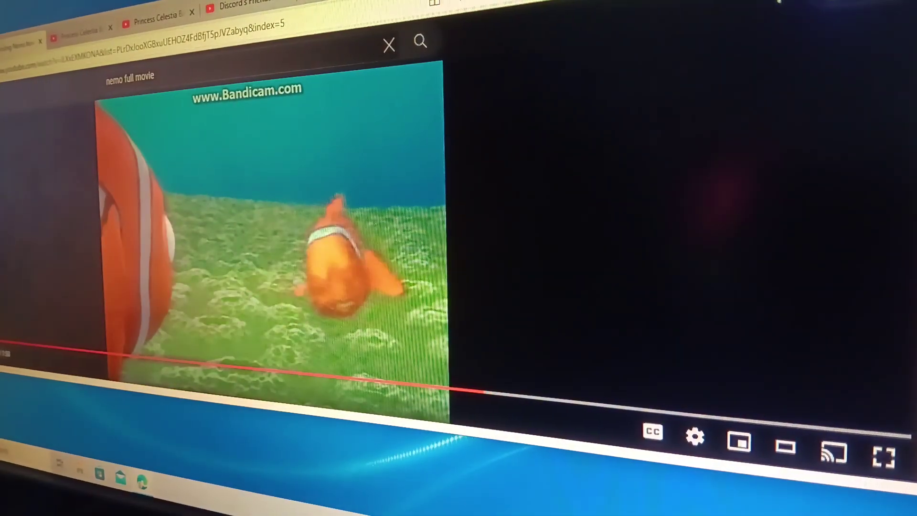
pyautogui.hotkey('ctrl', 'Tab')
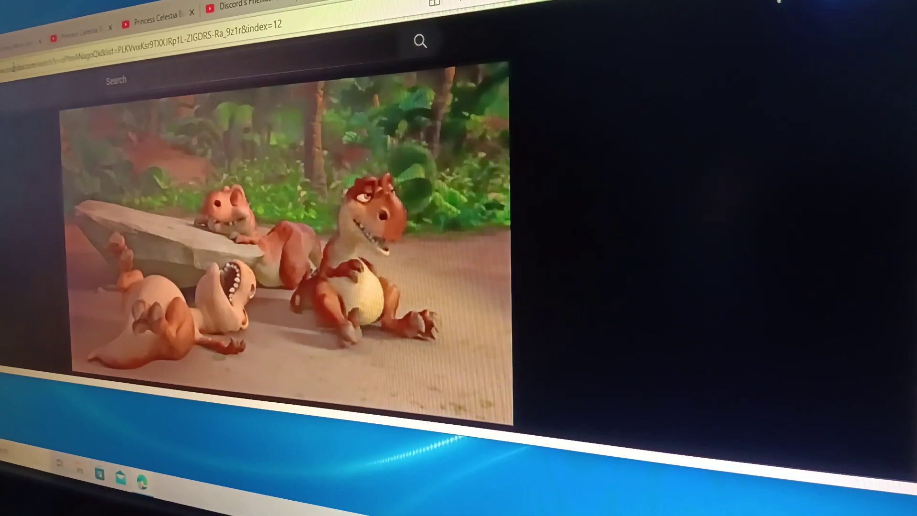
pyautogui.hotkey('ctrl', 'Tab')
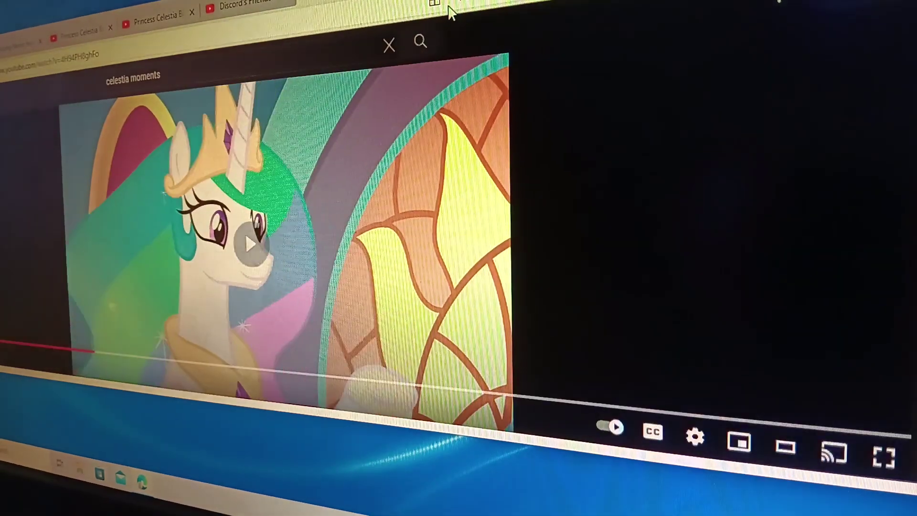
pyautogui.click(473, 11)
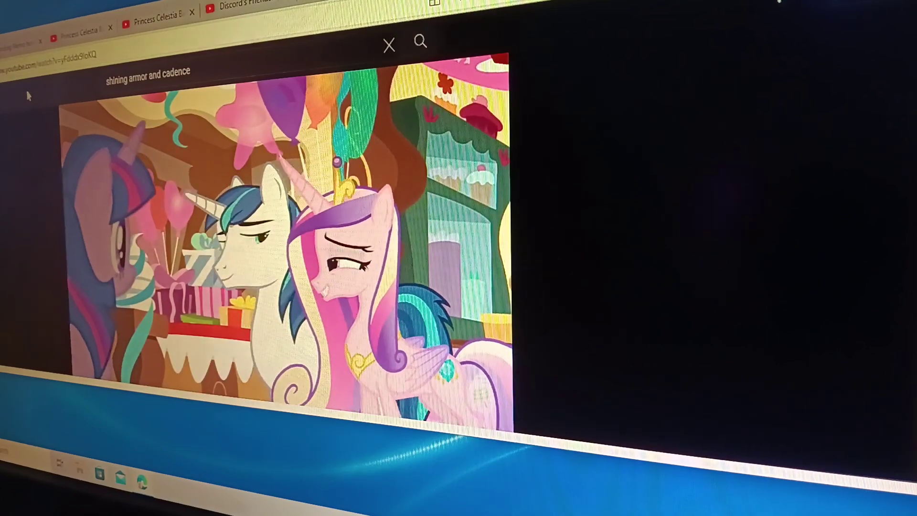
pyautogui.hotkey('ctrl', 'Tab')
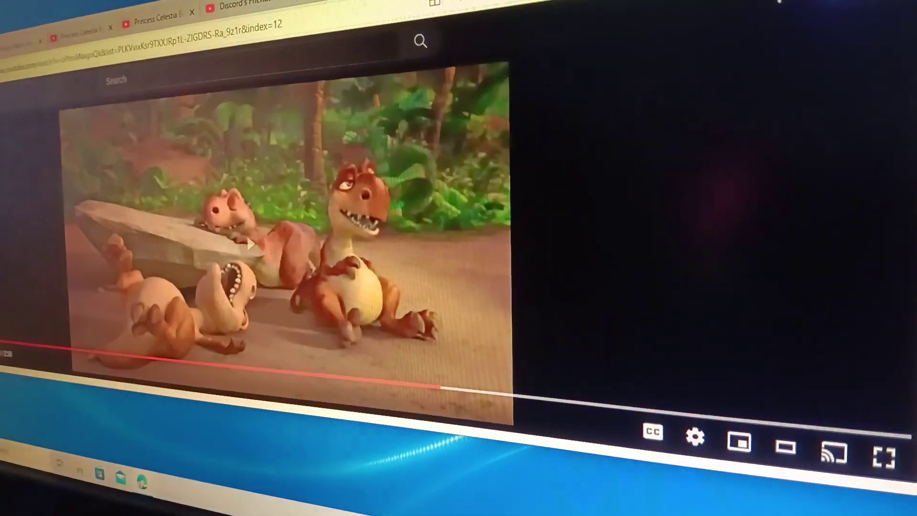
pyautogui.hotkey('ctrl', 'Tab')
pyautogui.hotkey('ctrl', 'Tab')
pyautogui.hotkey('ctrl', 'Tab')
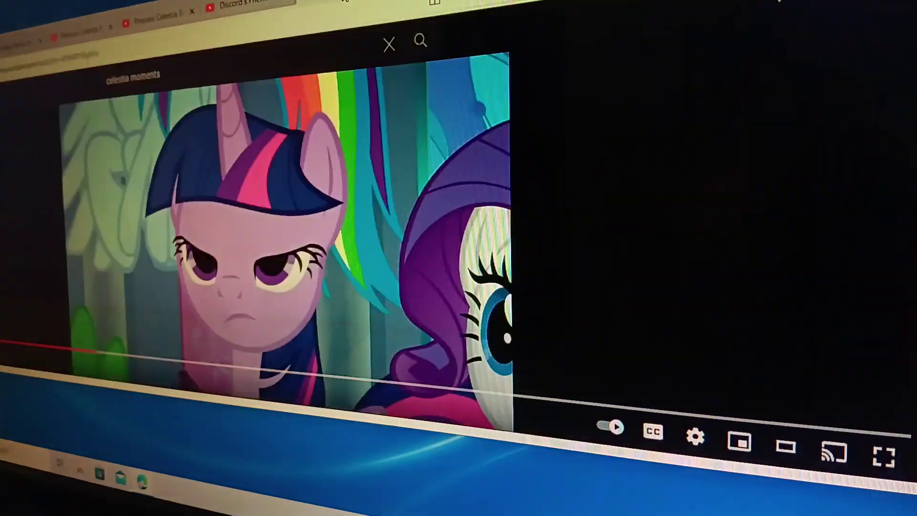
pyautogui.hotkey('ctrl', 'Tab')
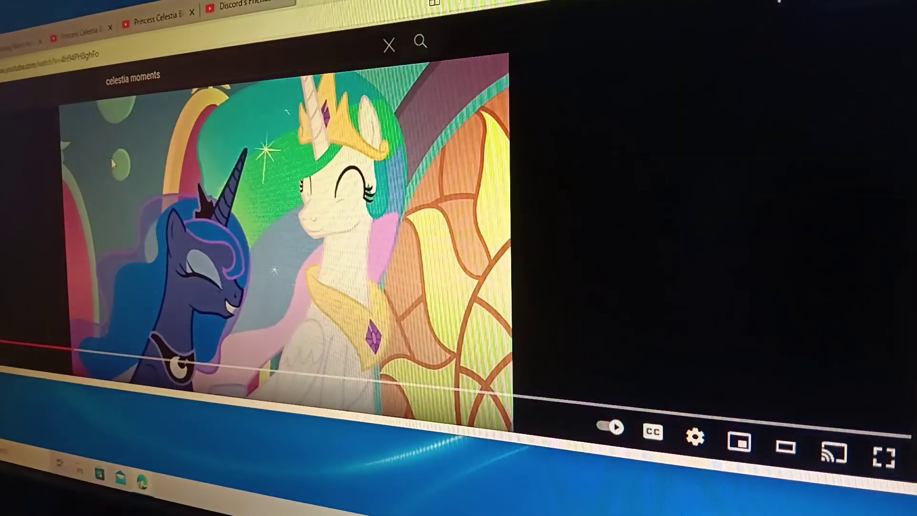
pyautogui.press('space')
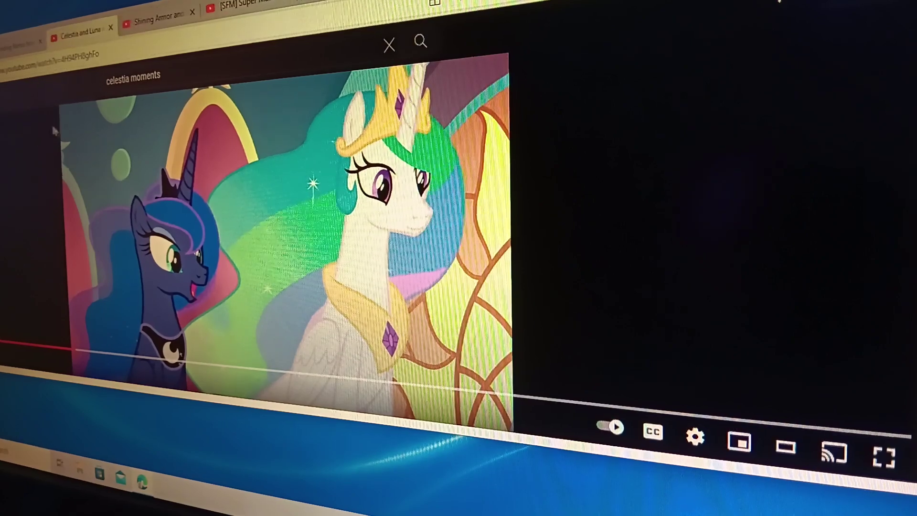
pyautogui.hotkey('ctrl', 'shift', 'Tab')
pyautogui.click(63, 32)
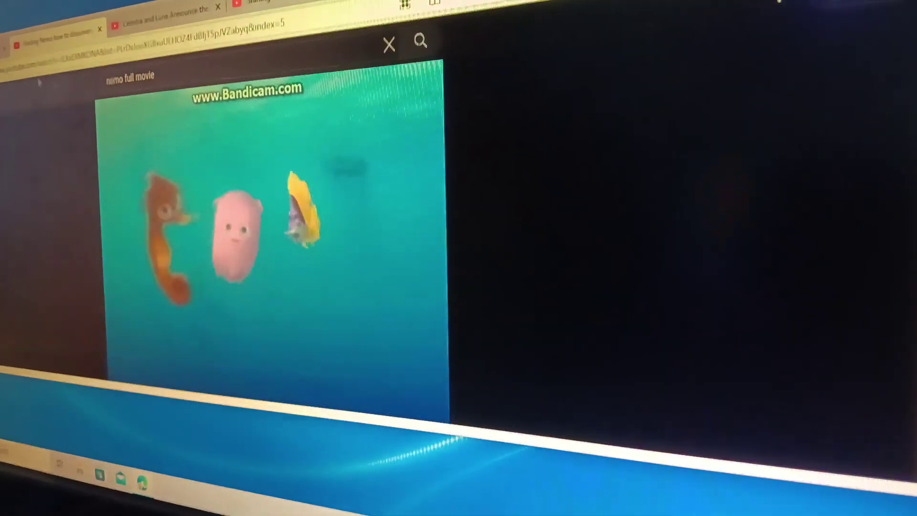
# Step: Close the Celestia and Luna, Nemo full movie and jungle dinosaur tabs, leaving the Bowser video
pyautogui.click(169, 8)
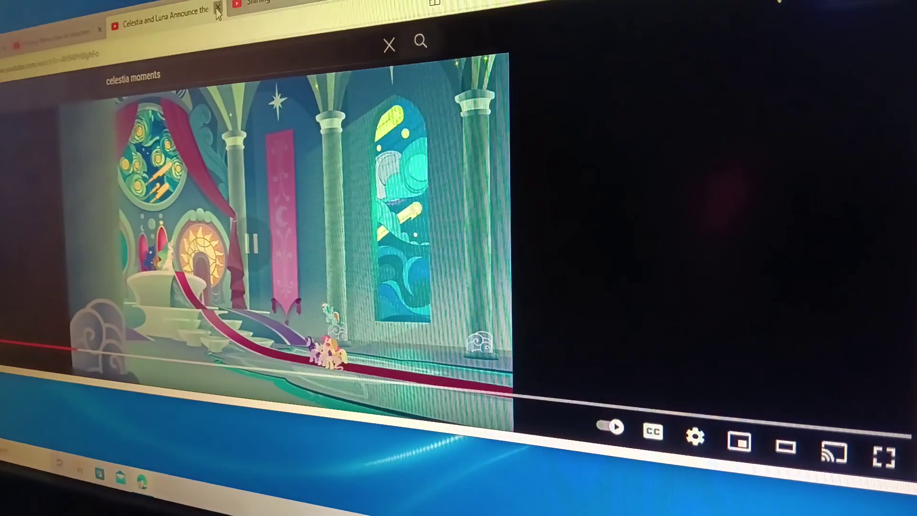
pyautogui.click(218, 9)
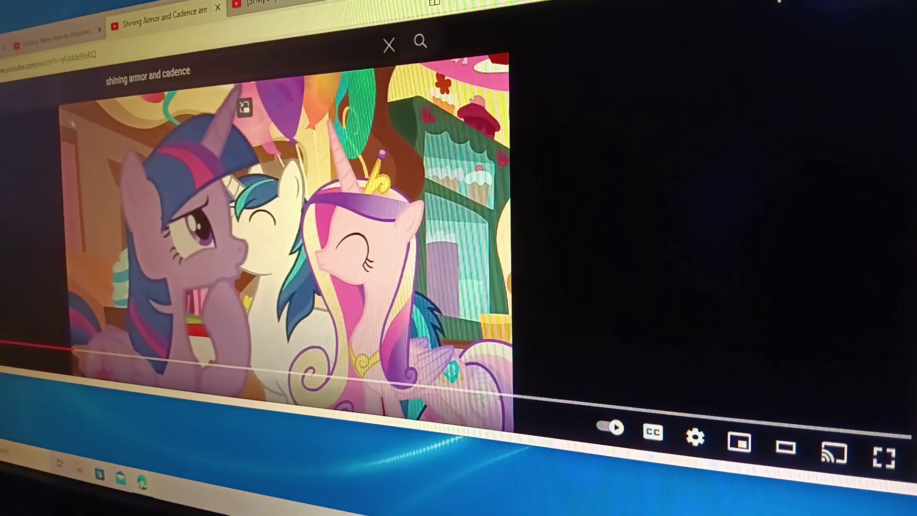
pyautogui.click(247, 6)
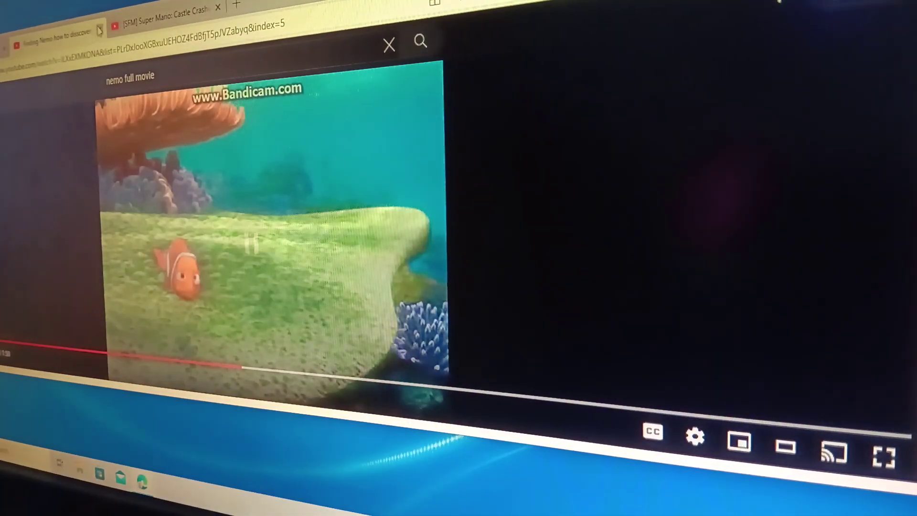
pyautogui.hotkey('ctrl', 'w')
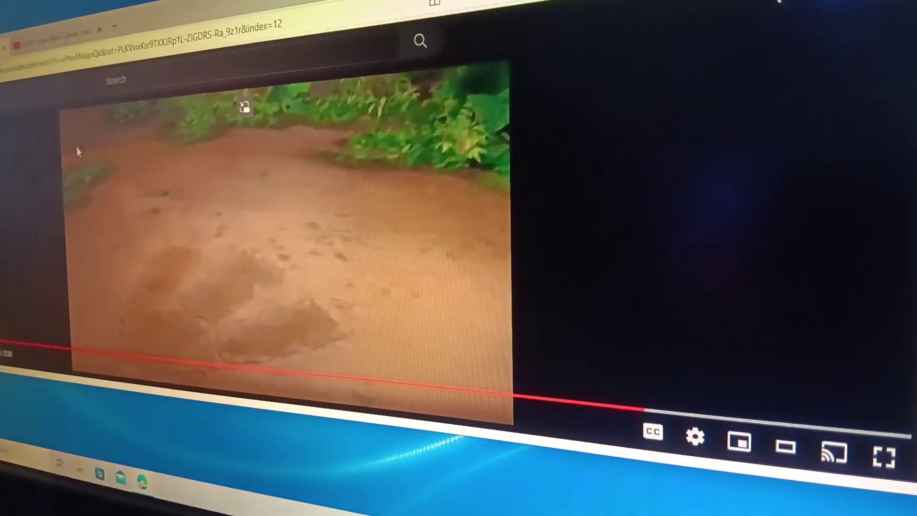
pyautogui.hotkey('ctrl', 'w')
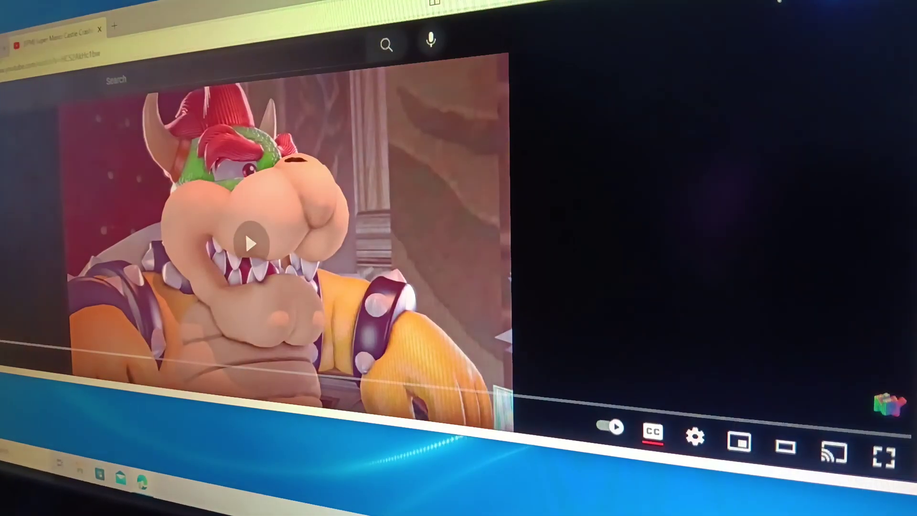